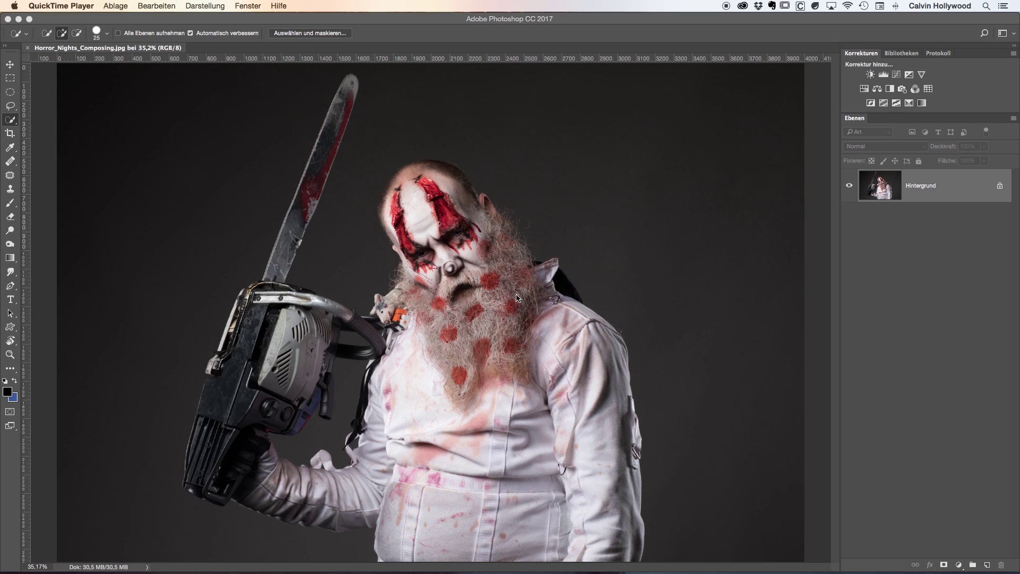
Step: Zoom to about 121% on the clown's beard and frame his face and beard edge
left_click(542, 246)
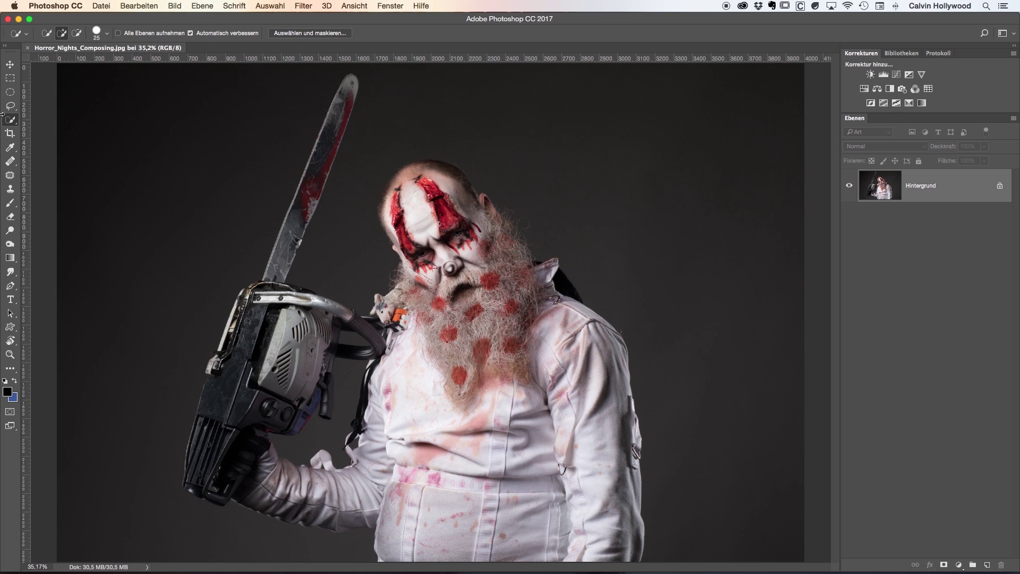
left_click(10, 65)
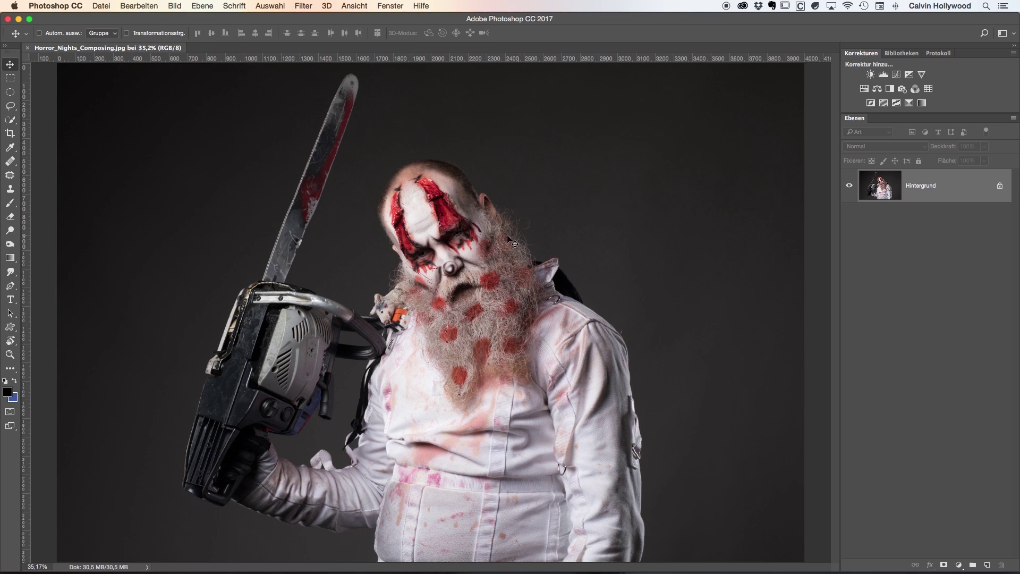
key("z")
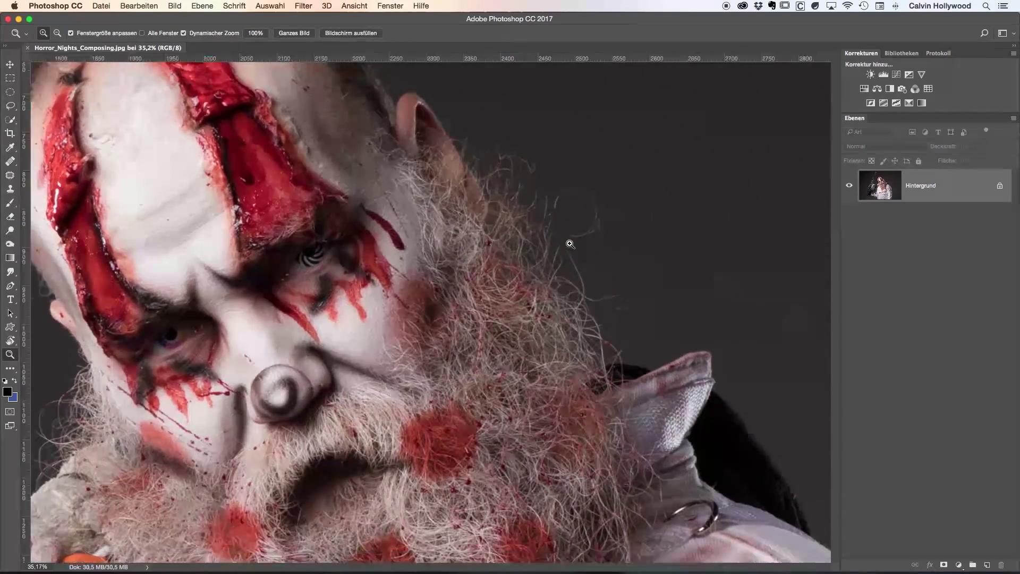
mouse_move(507, 227)
left_mouse_down()
mouse_move(531, 267)
mouse_move(455, 257)
mouse_move(445, 269)
left_mouse_up()
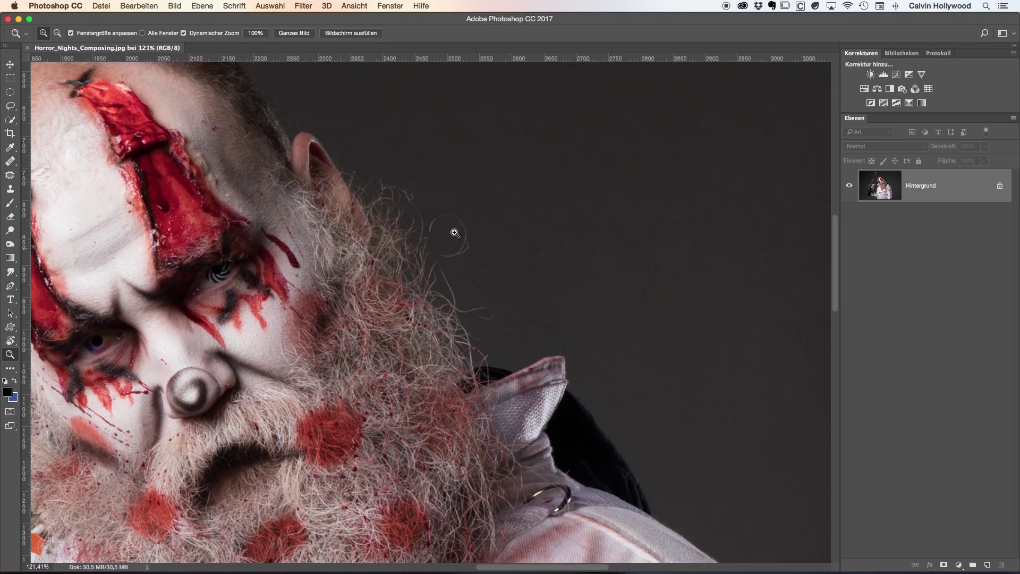
left_click_drag(403, 258, 453, 321)
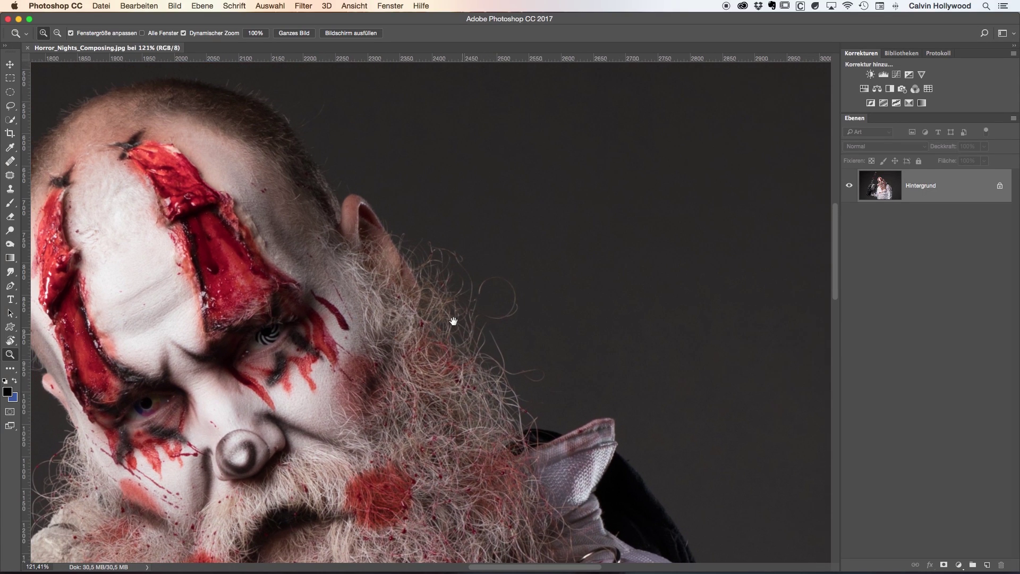
left_click_drag(462, 358, 397, 307)
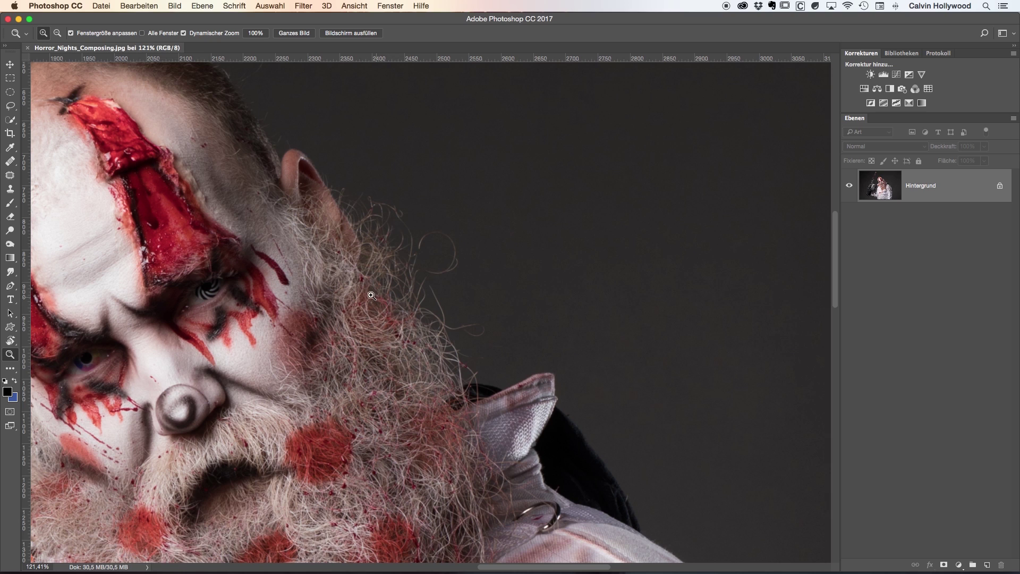
left_click(9, 120)
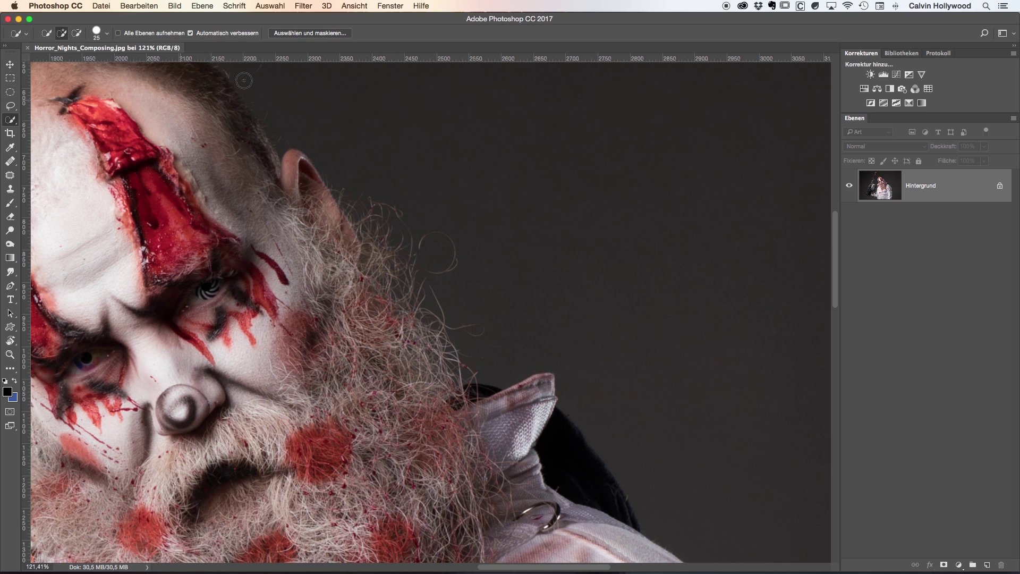
left_click(306, 34)
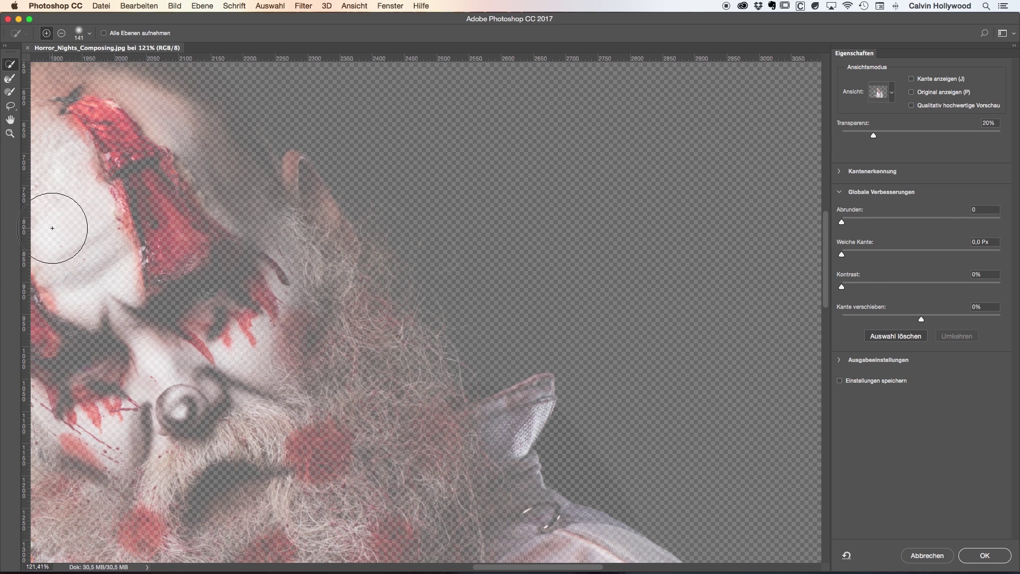
left_click_drag(52, 228, 95, 154)
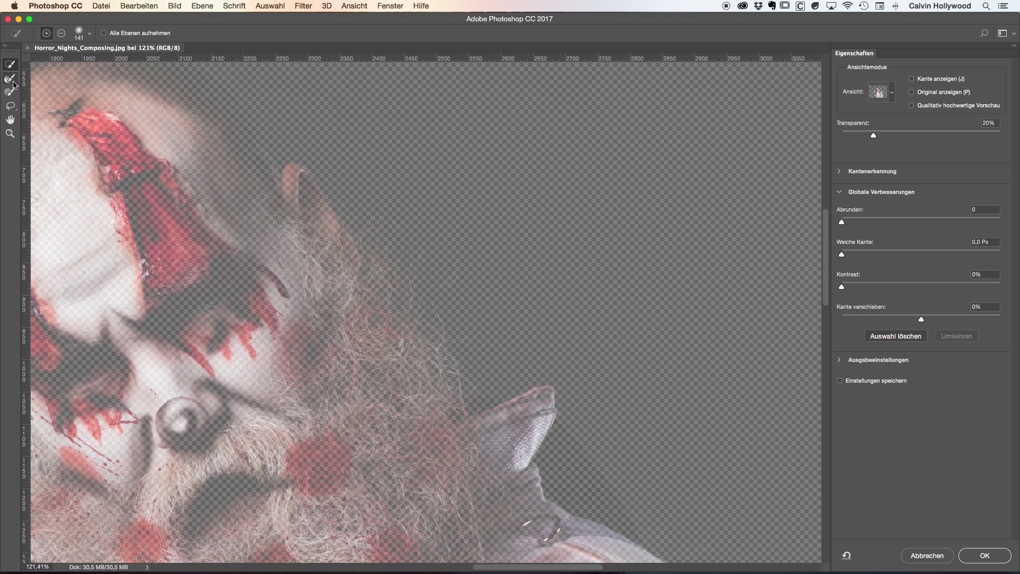
left_click(13, 80)
left_click_drag(491, 344, 399, 228)
left_click(926, 557)
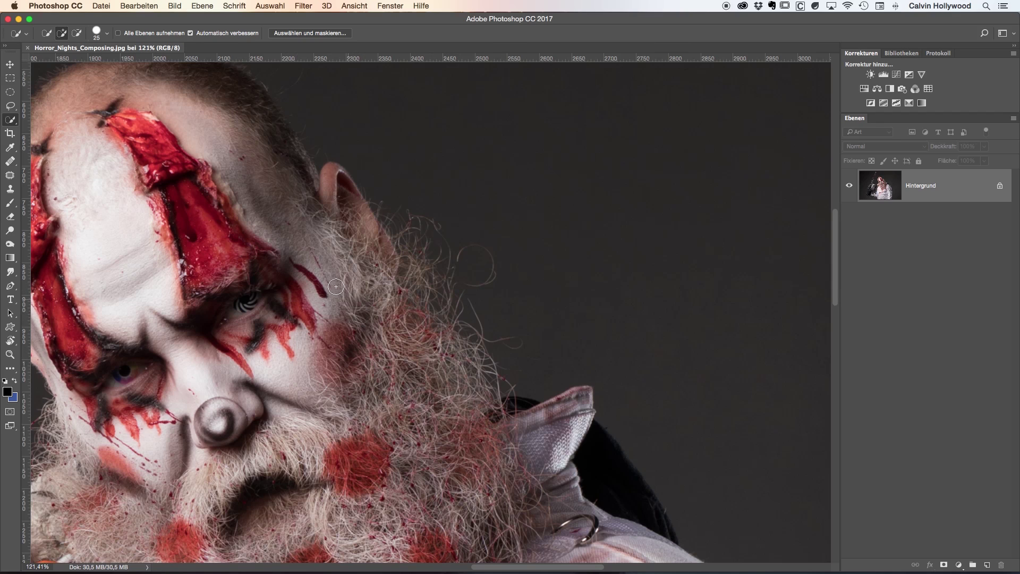
Step: Quick-select the clown's head, ear and upper beard along the hair edge
mouse_move(274, 274)
left_mouse_down()
mouse_move(330, 199)
mouse_move(549, 452)
mouse_move(285, 181)
mouse_move(383, 318)
left_mouse_up()
left_click(268, 6)
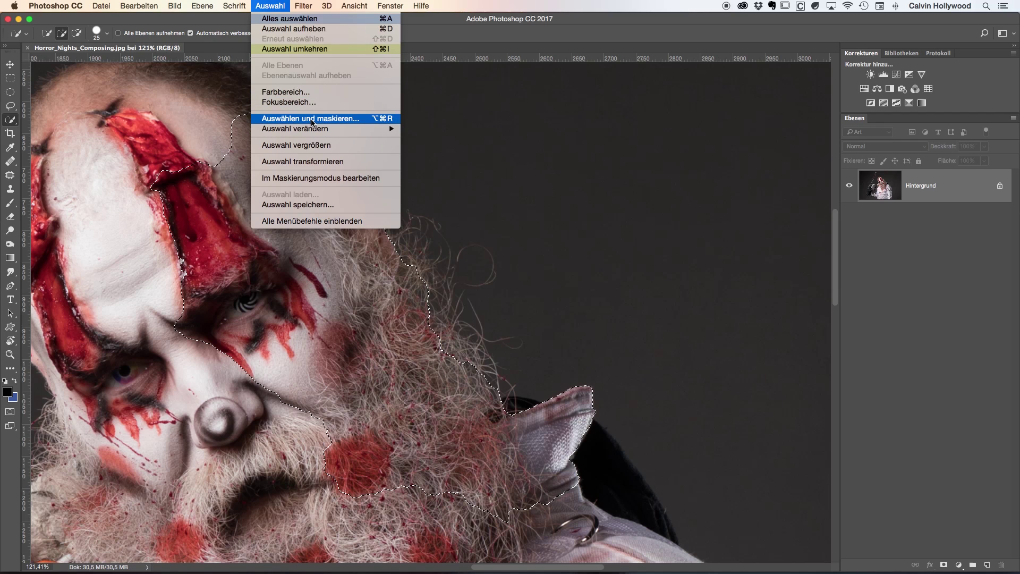
Step: Open the Kante verbessern dialog for the head selection and move it aside
left_click(312, 119, "shift")
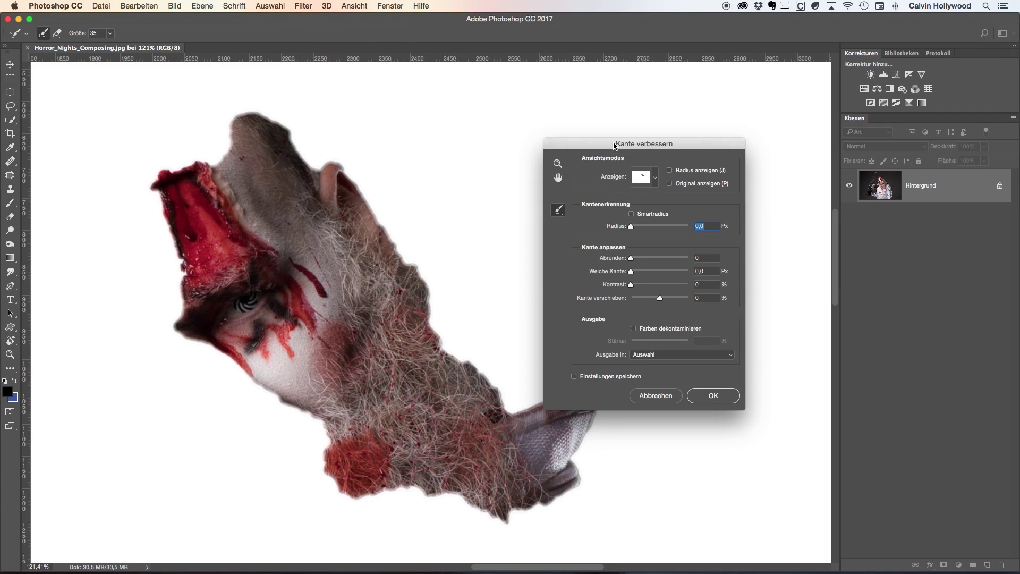
mouse_move(615, 146)
left_mouse_down()
mouse_move(660, 131)
mouse_move(638, 112)
left_mouse_up()
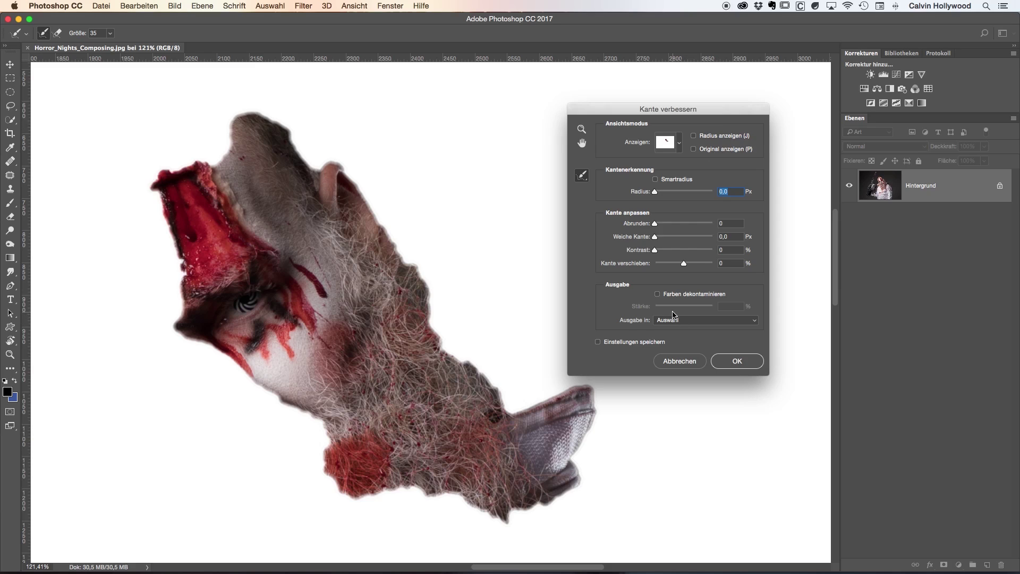
left_click_drag(628, 113, 649, 92)
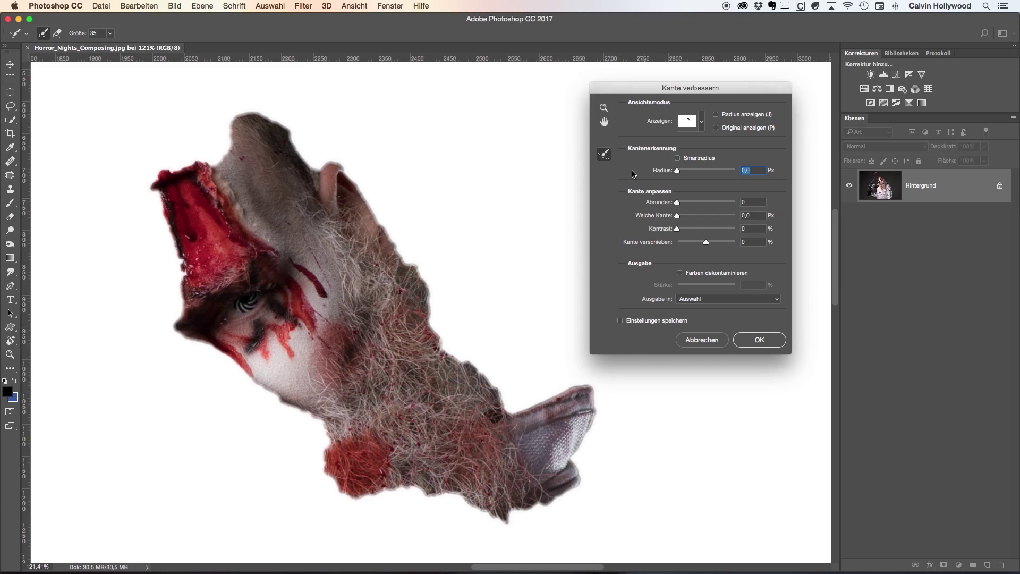
Step: Paint the Refine Radius tool along the beard's outer hair edge to recover loose strands
left_click(605, 155)
mouse_move(410, 256)
left_mouse_down()
mouse_move(445, 329)
mouse_move(462, 326)
mouse_move(451, 287)
mouse_move(387, 224)
mouse_move(414, 220)
mouse_move(462, 255)
mouse_move(410, 213)
mouse_move(441, 223)
mouse_move(475, 297)
mouse_move(466, 354)
mouse_move(476, 320)
left_mouse_up()
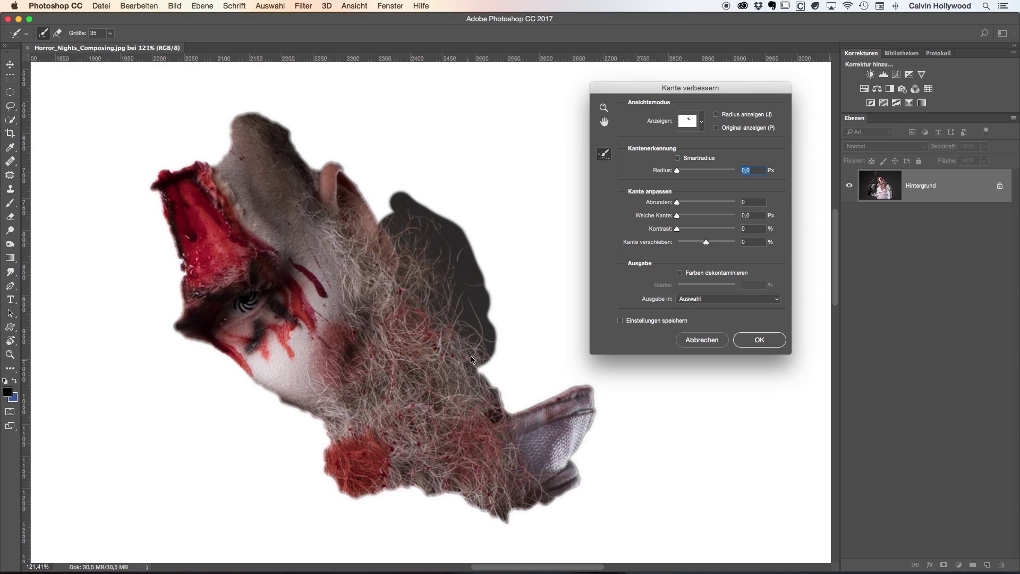
left_click_drag(472, 359, 477, 329)
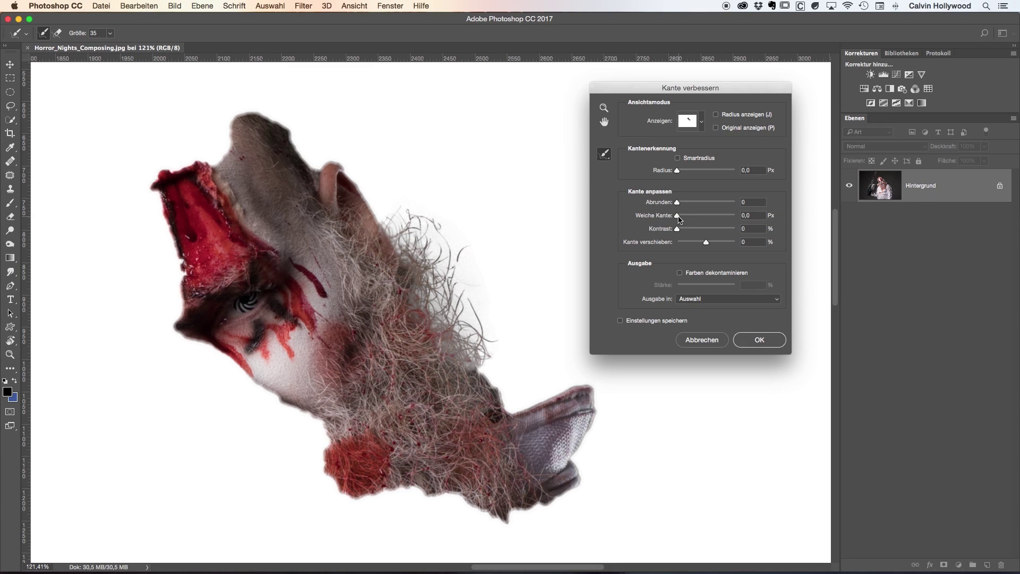
Step: Set Kontrast to 17% and Farben dekontaminieren at 75% strength for output to a new masked layer
left_click_drag(678, 230, 685, 229)
left_click_drag(688, 232, 690, 231)
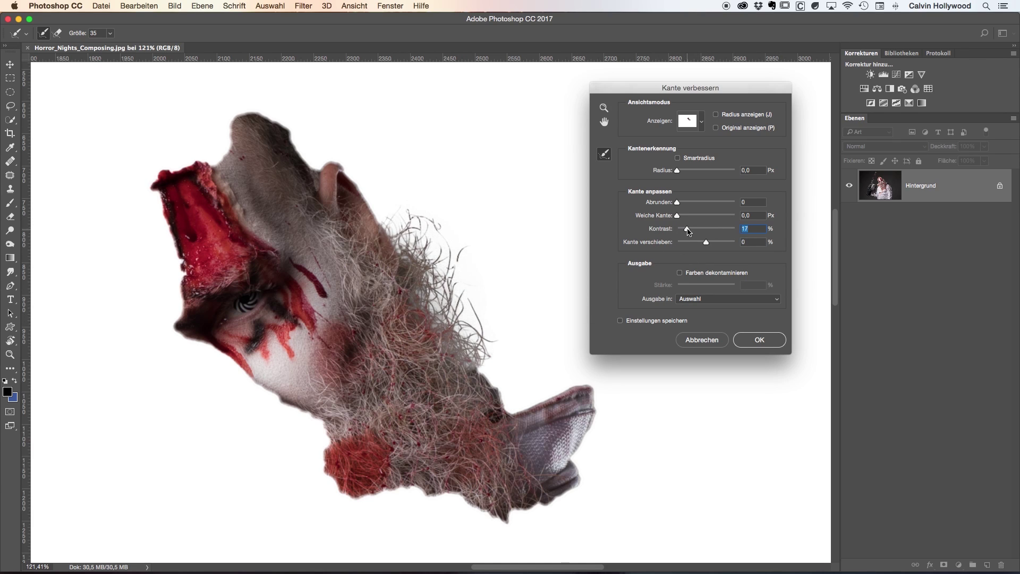
left_click(680, 273)
left_click_drag(707, 287, 693, 288)
left_click_drag(694, 285, 721, 286)
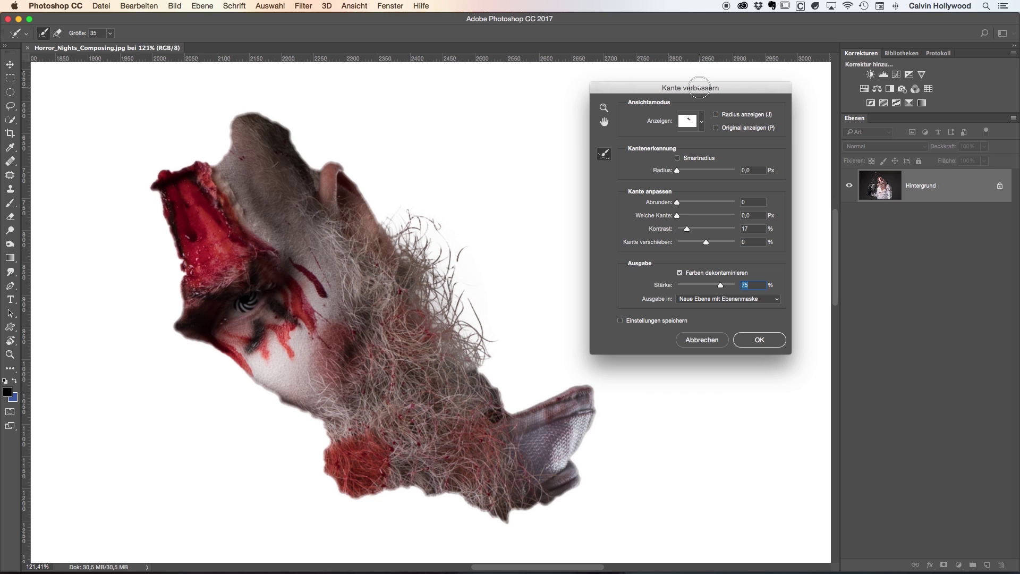
mouse_move(700, 88)
left_mouse_down()
mouse_move(415, 91)
mouse_move(617, 108)
left_mouse_up()
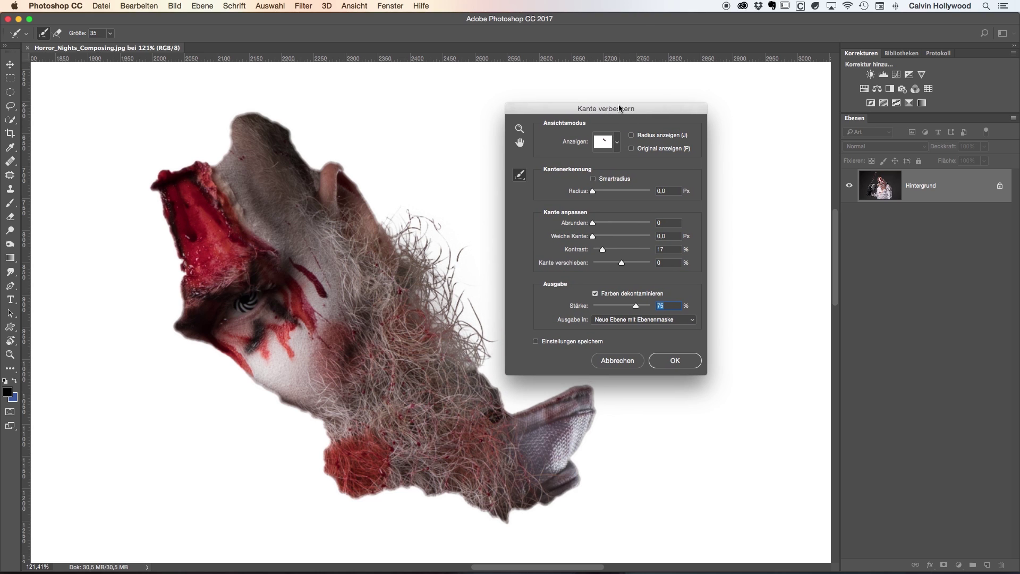
Step: Confirm Kante verbessern to create the masked Hintergrund Kopie layer with the cut-out head
left_click(270, 6)
left_click(675, 362)
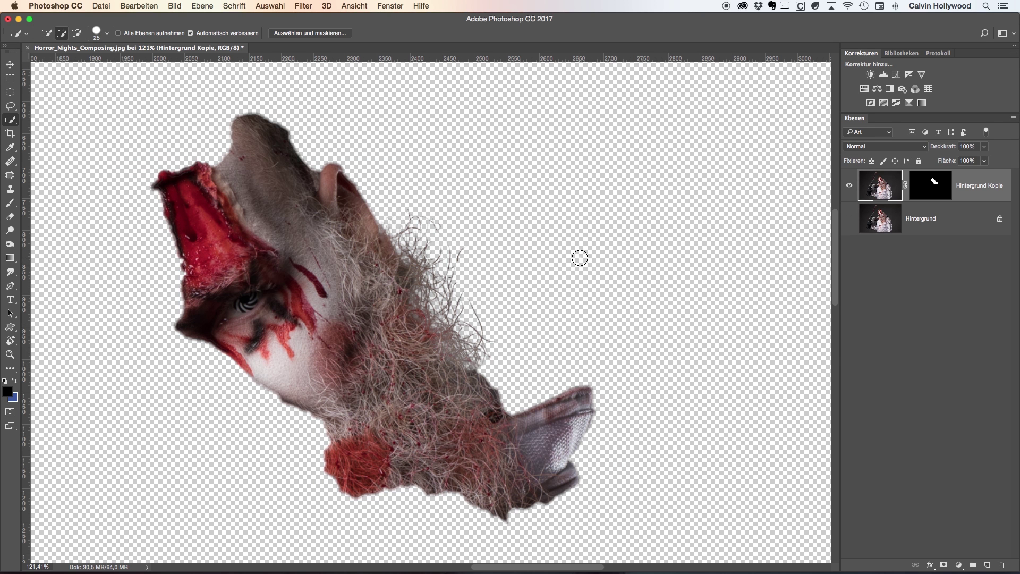